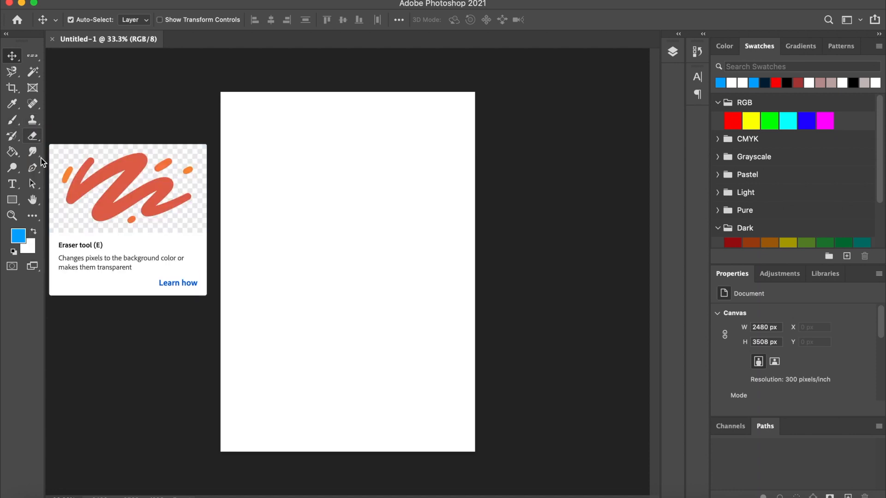
Paint several soft blue freehand strokes and a back-and-forth scribble across the upper half of the canvas with the Brush tool
left_click(18, 121)
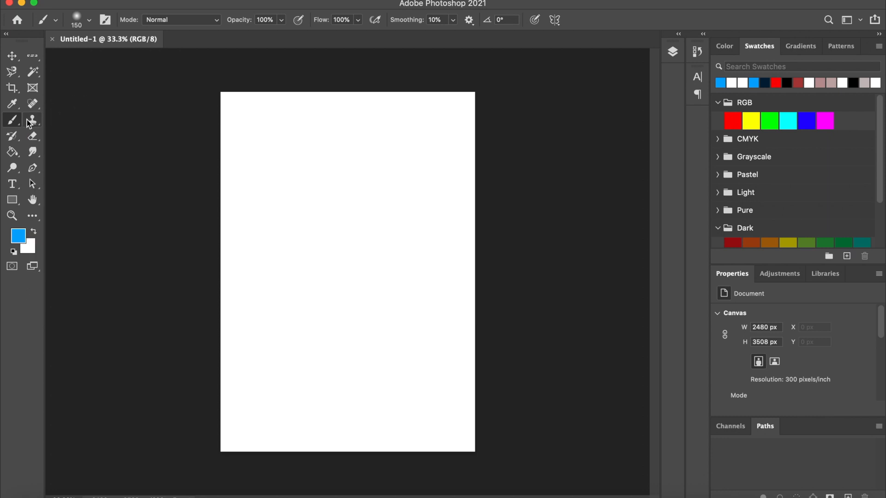
left_click(18, 56)
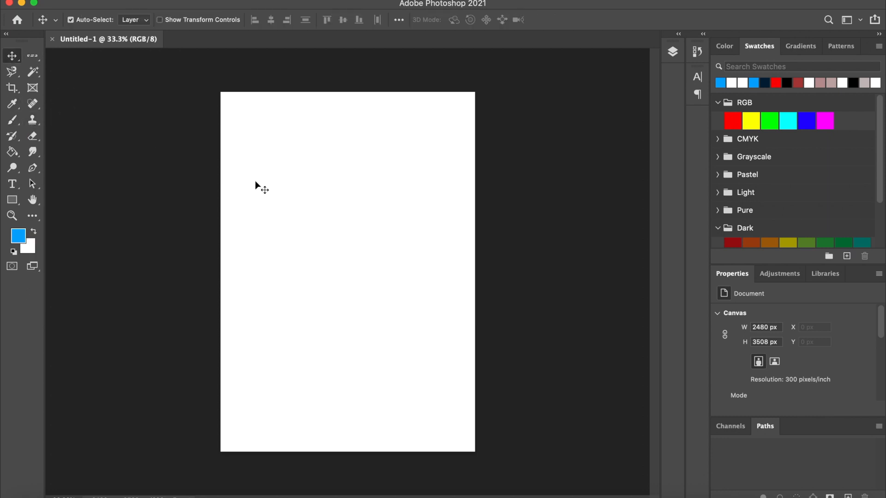
key("b")
mouse_move(283, 168)
left_mouse_down()
mouse_move(309, 228)
mouse_move(358, 256)
mouse_move(394, 310)
left_mouse_up()
mouse_move(349, 138)
left_mouse_down()
mouse_move(415, 166)
mouse_move(428, 218)
left_mouse_up()
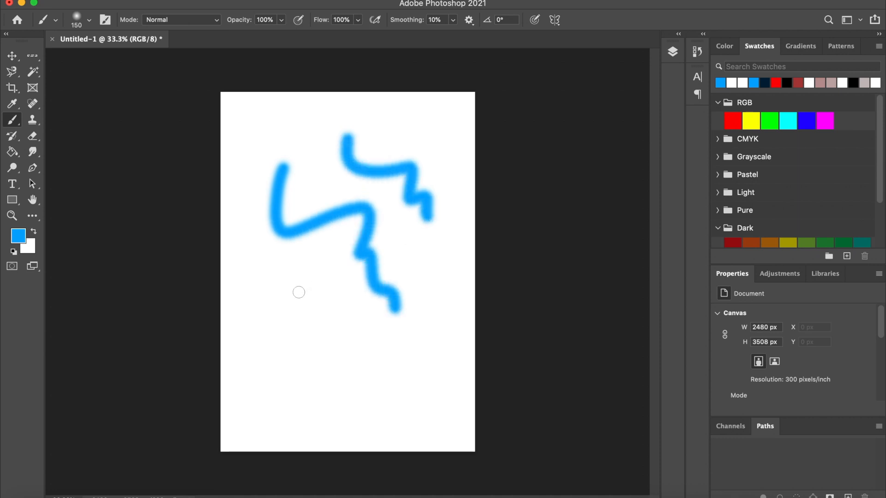
mouse_move(258, 156)
left_mouse_down()
mouse_move(247, 174)
mouse_move(327, 193)
mouse_move(298, 210)
left_mouse_up()
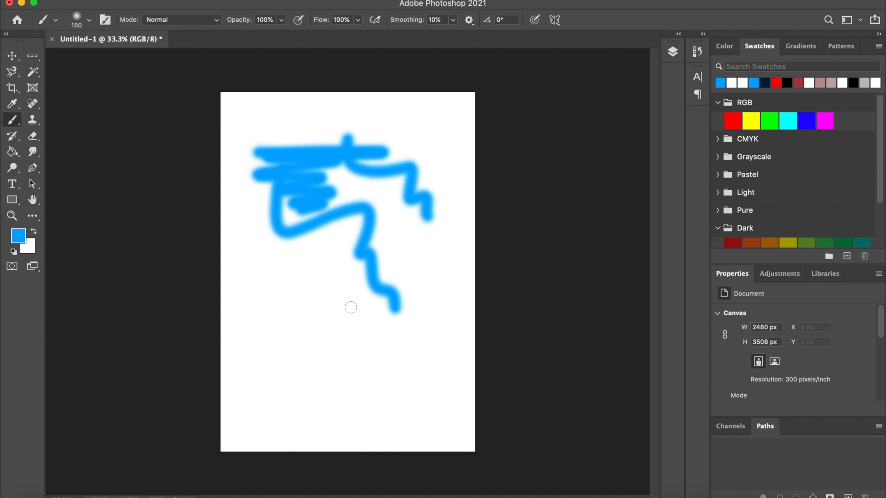
Enlarge the brush tip by several increments and reduce it back to 150 px
key("bracketright")
key("bracketright")
key("bracketright")
key("bracketright")
key("bracketright")
key("bracketleft")
key("bracketleft")
key("bracketleft")
key("bracketleft")
key("bracketleft")
Choose the Hard Round preset from General Brushes and paint a solid blue scribble in the lower half of the canvas
left_click(90, 20)
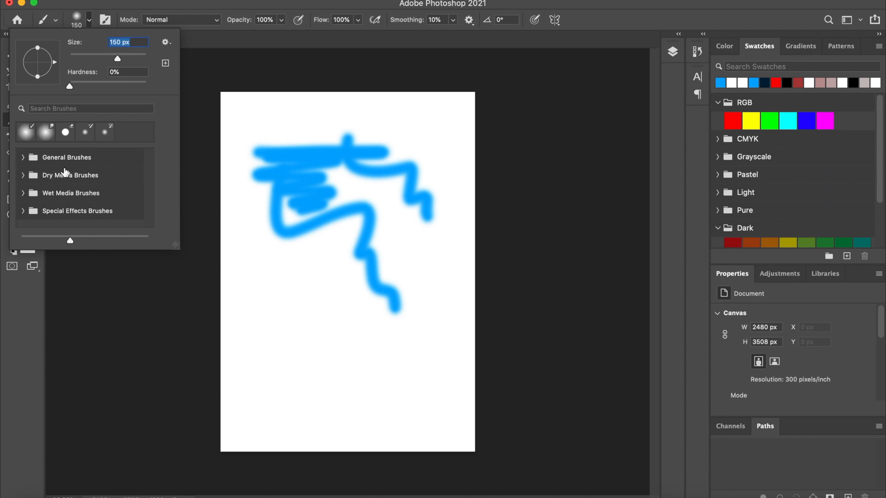
left_click(24, 158)
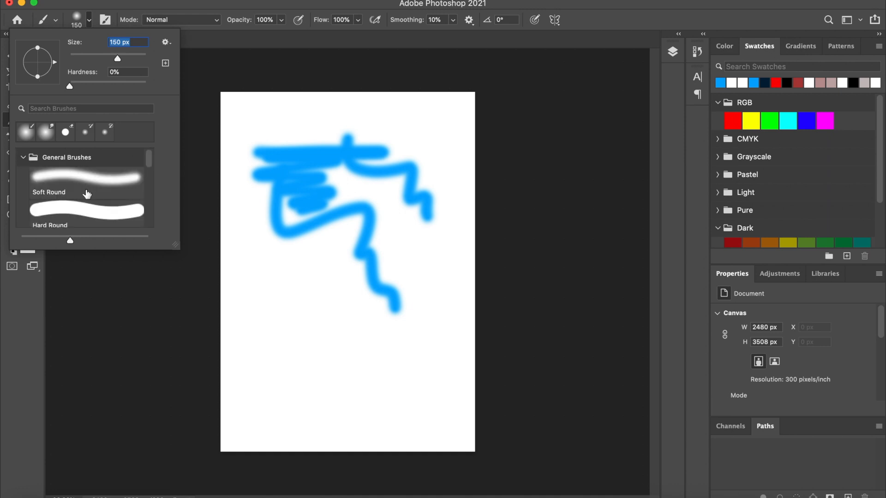
left_click(105, 225)
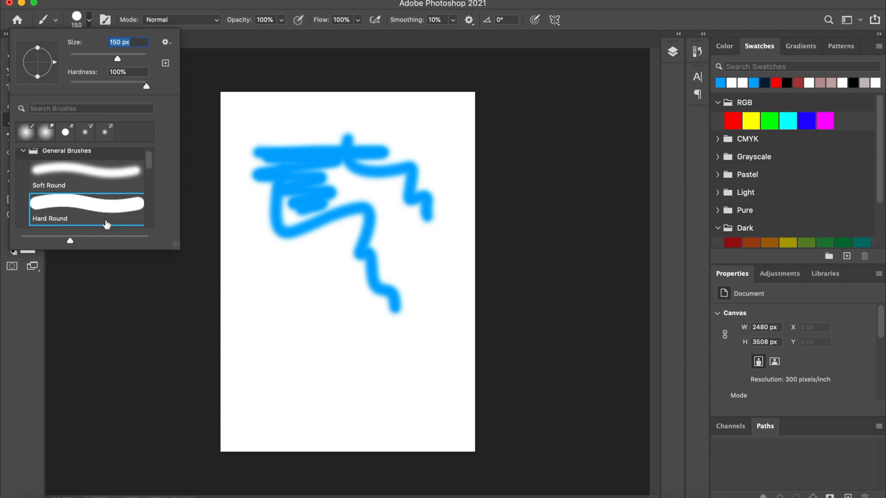
mouse_move(279, 315)
left_mouse_down()
mouse_move(300, 357)
mouse_move(319, 346)
mouse_move(355, 378)
mouse_move(392, 347)
mouse_move(328, 328)
left_mouse_up()
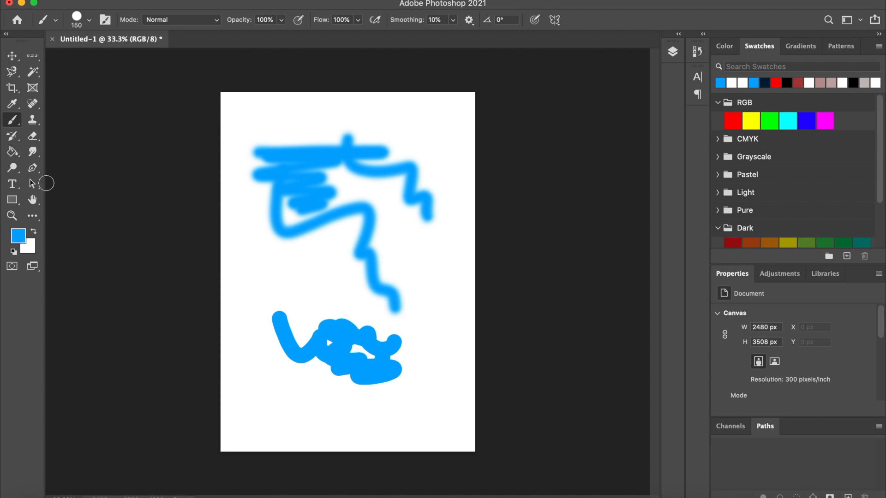
Enlarge the Eraser to 200 px and erase the soft blue strokes in the upper half of the canvas
left_click(31, 136)
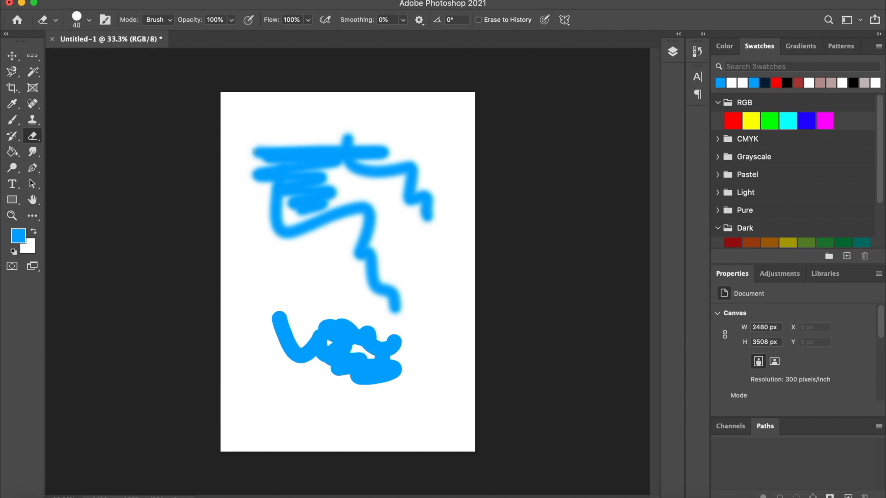
key("bracketright")
key("bracketright")
key("bracketright")
mouse_move(257, 138)
left_mouse_down()
mouse_move(270, 211)
mouse_move(269, 189)
mouse_move(269, 202)
mouse_move(310, 137)
mouse_move(360, 139)
mouse_move(367, 178)
mouse_move(394, 145)
mouse_move(405, 188)
mouse_move(438, 219)
mouse_move(383, 257)
mouse_move(327, 231)
mouse_move(385, 248)
mouse_move(370, 197)
mouse_move(354, 188)
mouse_move(349, 218)
mouse_move(275, 223)
mouse_move(301, 216)
mouse_move(347, 141)
mouse_move(327, 141)
mouse_move(283, 173)
mouse_move(279, 236)
mouse_move(303, 223)
mouse_move(365, 255)
mouse_move(405, 317)
mouse_move(368, 242)
mouse_move(404, 273)
left_mouse_up()
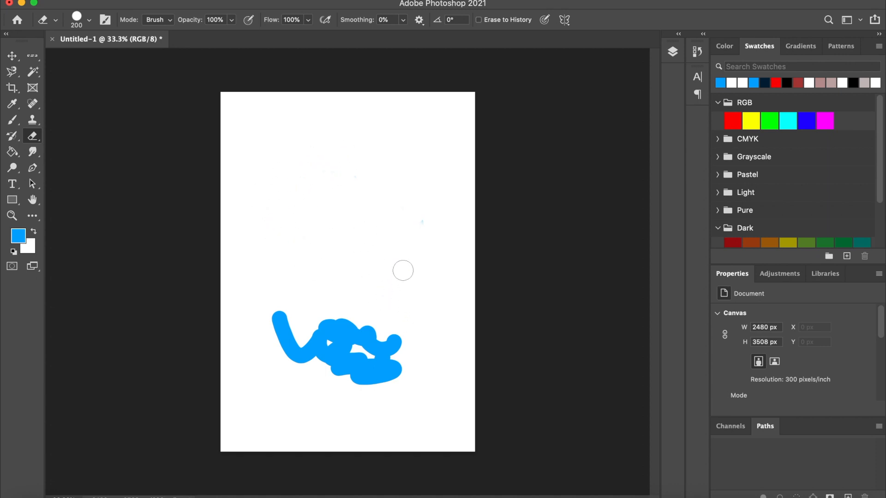
Paint a red scribble with the Brush from the canvas's upper-left corner toward its middle, using the RGB red swatch
left_click(732, 120)
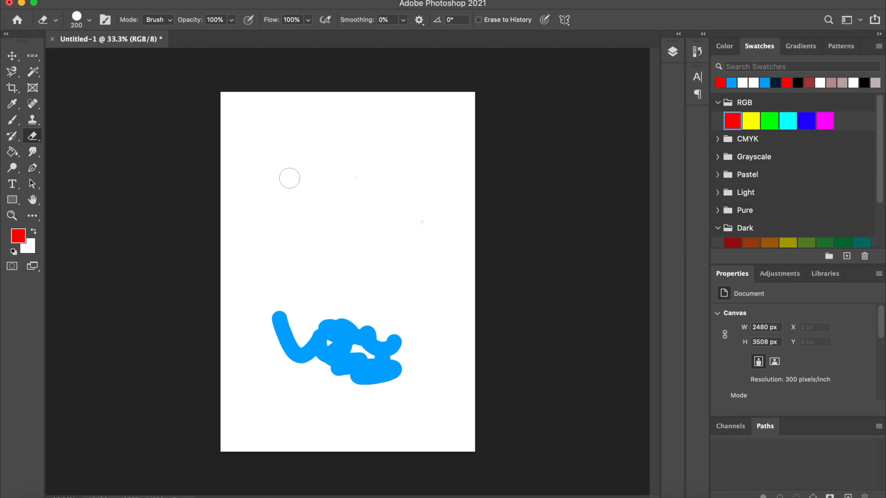
left_click(12, 120)
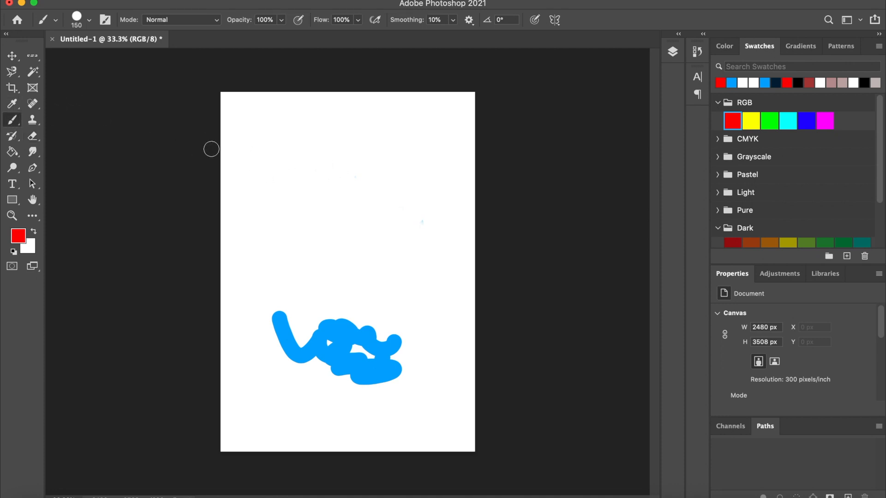
mouse_move(218, 92)
left_mouse_down()
mouse_move(220, 124)
mouse_move(233, 86)
mouse_move(237, 94)
mouse_move(226, 101)
mouse_move(245, 104)
mouse_move(244, 86)
mouse_move(322, 144)
mouse_move(313, 159)
mouse_move(322, 172)
mouse_move(364, 171)
mouse_move(329, 146)
left_mouse_up()
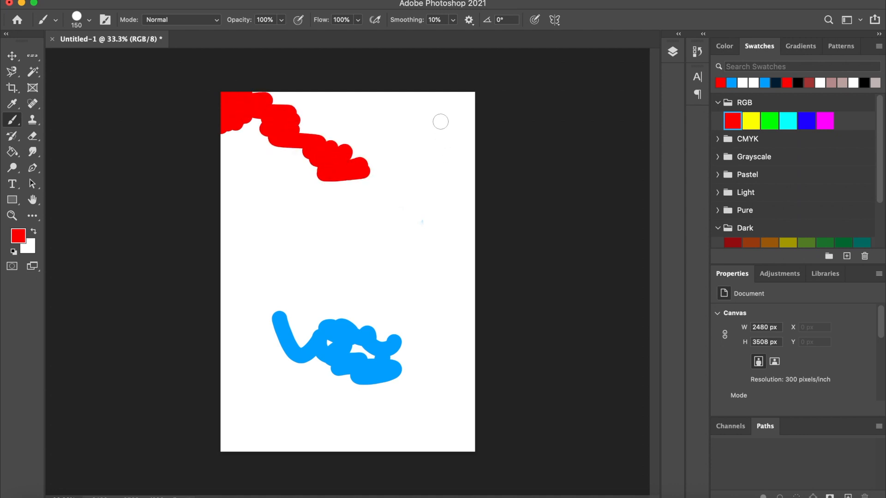
Paint a straight vertical red line near the canvas's right edge and a straight horizontal red line running across to it
left_click(439, 121)
left_click(440, 399, "shift")
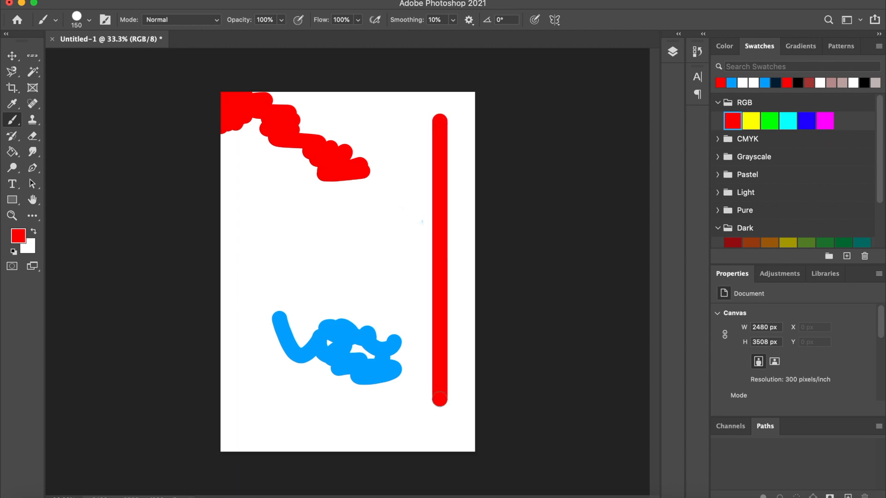
left_click(239, 237)
left_click(440, 236, "shift")
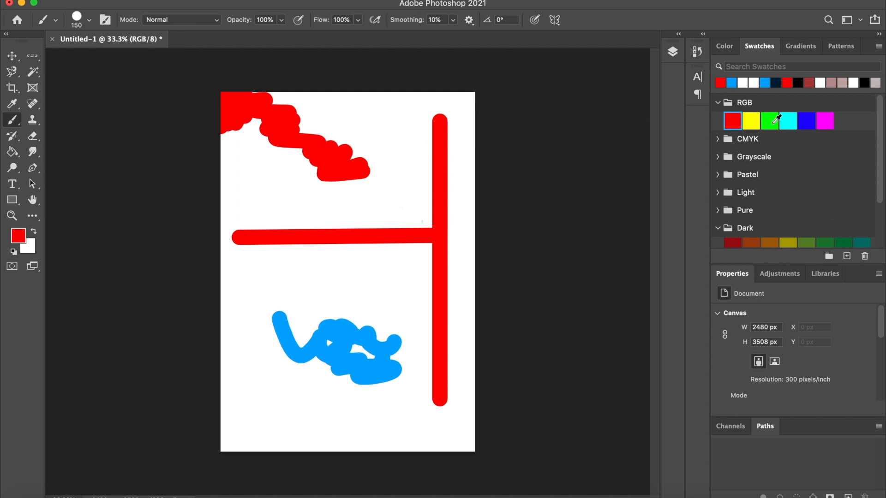
Paint a green scribble below the red one and a Soft Round Pressure Size green stroke beside the vertical line
left_click(775, 121)
mouse_move(246, 167)
left_mouse_down()
mouse_move(282, 194)
mouse_move(249, 203)
left_mouse_up()
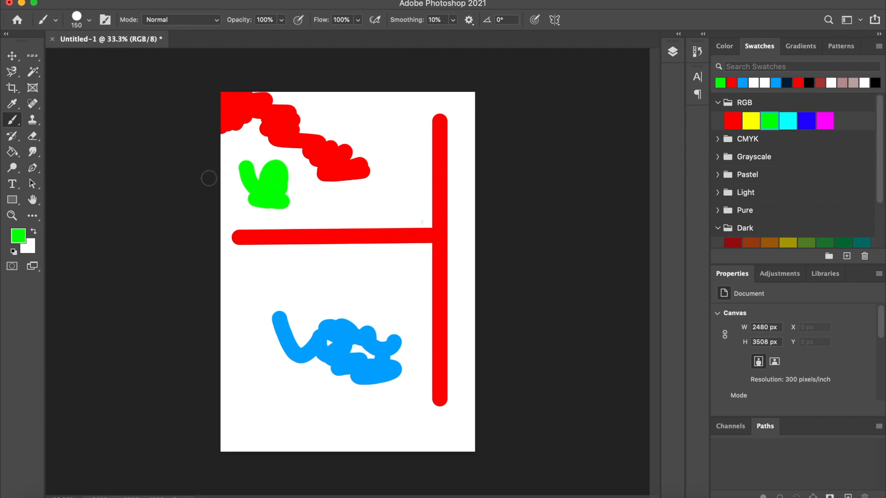
left_click(90, 20)
left_click_drag(147, 162, 148, 183)
left_click(115, 171)
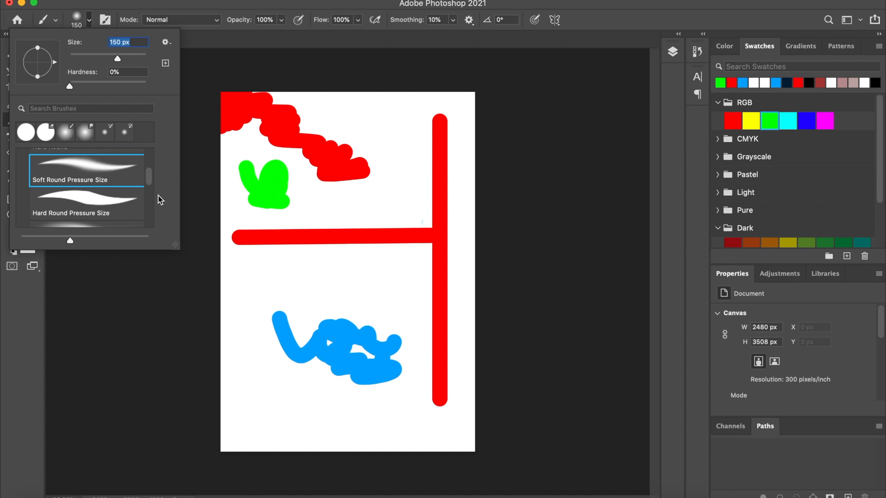
mouse_move(412, 144)
left_mouse_down()
mouse_move(398, 196)
mouse_move(411, 216)
mouse_move(392, 210)
left_mouse_up()
Choose the Hard Round Pressure Opacity brush and paint a short horizontal green stroke above the blue scribble
left_click(89, 20)
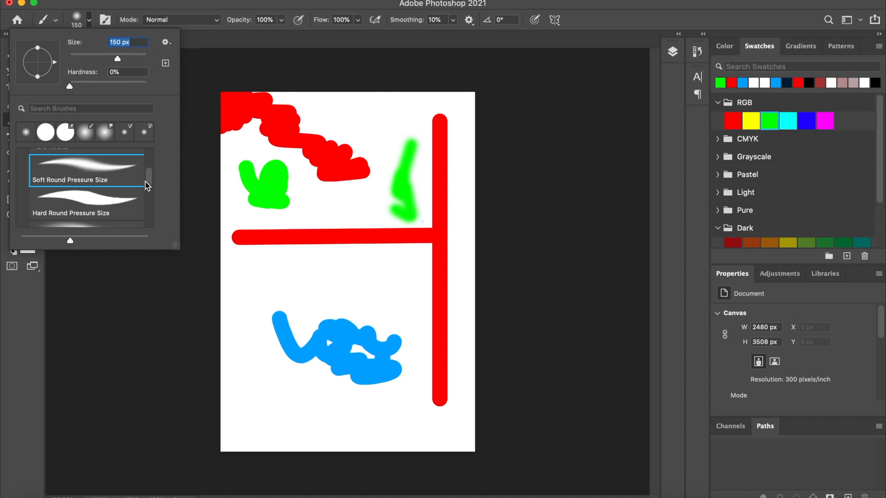
left_click_drag(149, 180, 146, 190)
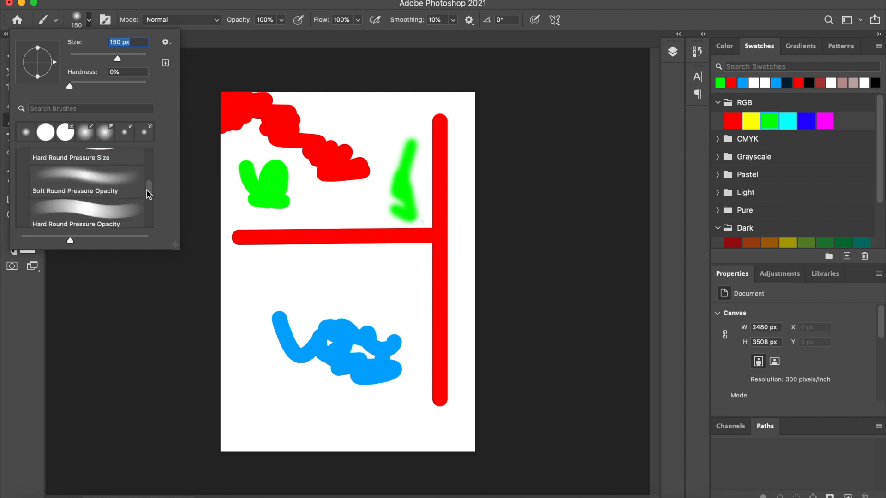
left_click(87, 204)
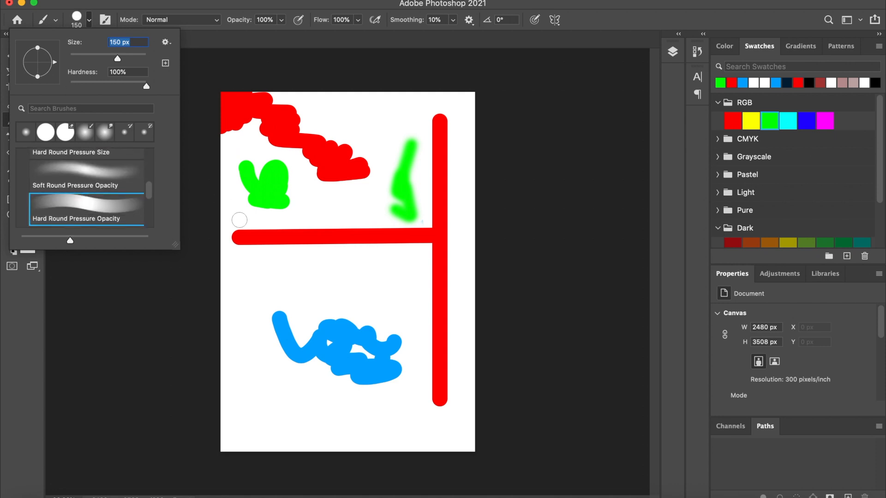
mouse_move(304, 282)
left_mouse_down()
mouse_move(350, 282)
mouse_move(273, 283)
left_mouse_up()
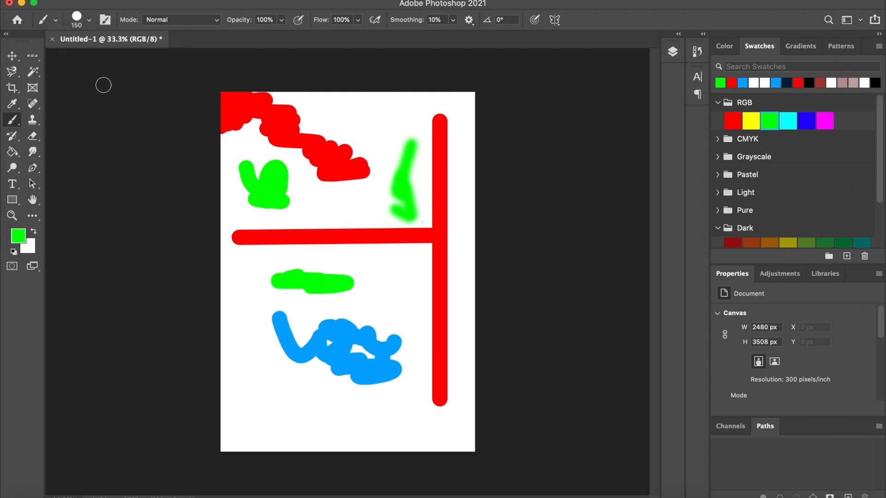
Choose Kyle's Paintbox - Wet Blender 50 from Wet Media Brushes and enlarge it to 200 px
left_click(90, 21)
left_click_drag(150, 190, 154, 214)
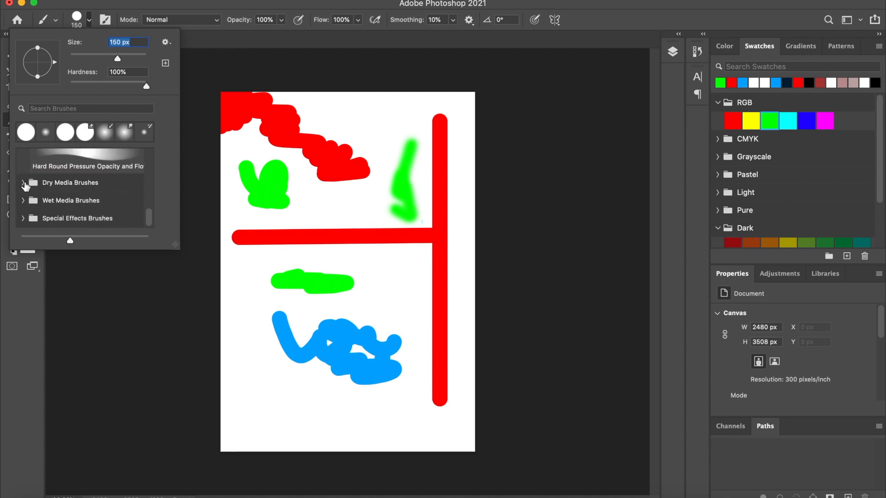
left_click(23, 200)
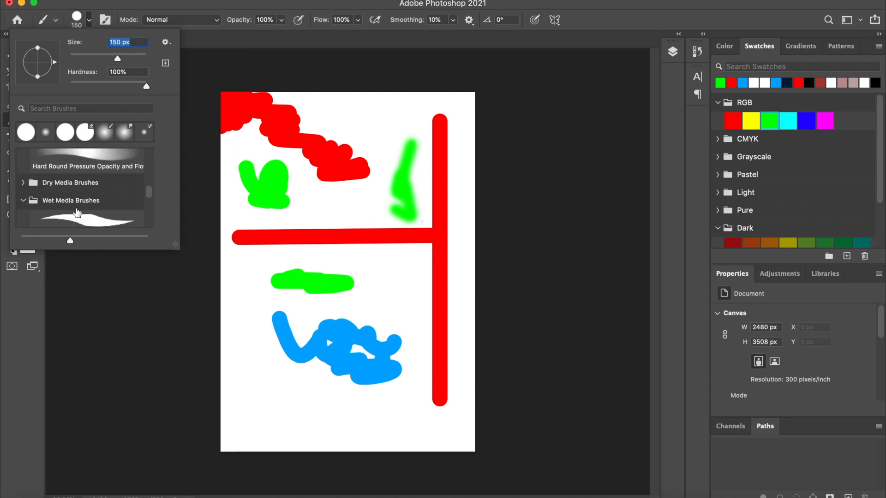
left_click_drag(147, 192, 147, 208)
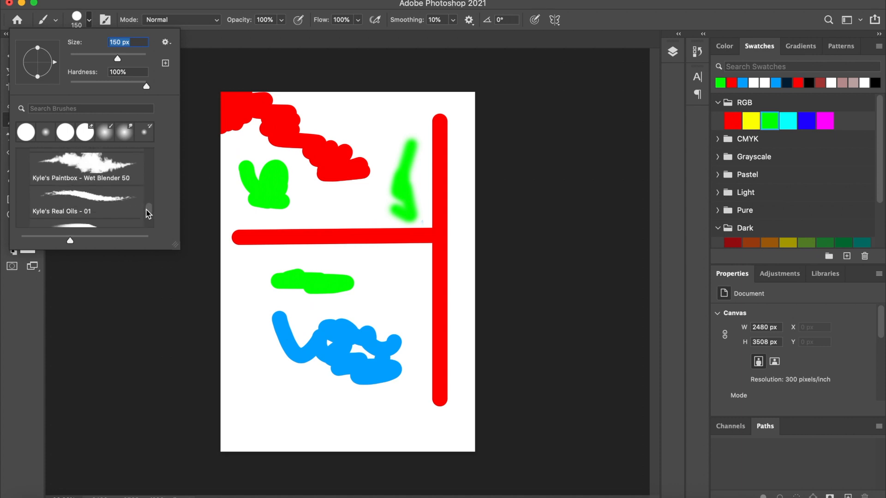
left_click(113, 168)
left_click(251, 284)
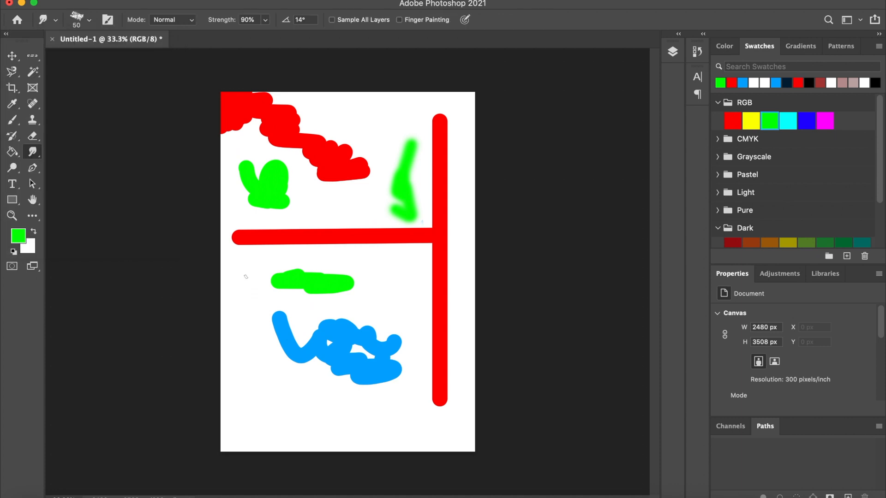
key("bracketright")
key("bracketright")
key("bracketright")
key("bracketright")
Smear the soft green stroke and the end of the red scribble, and paint a round RGB magenta spot beside the short green stroke
left_click(825, 120)
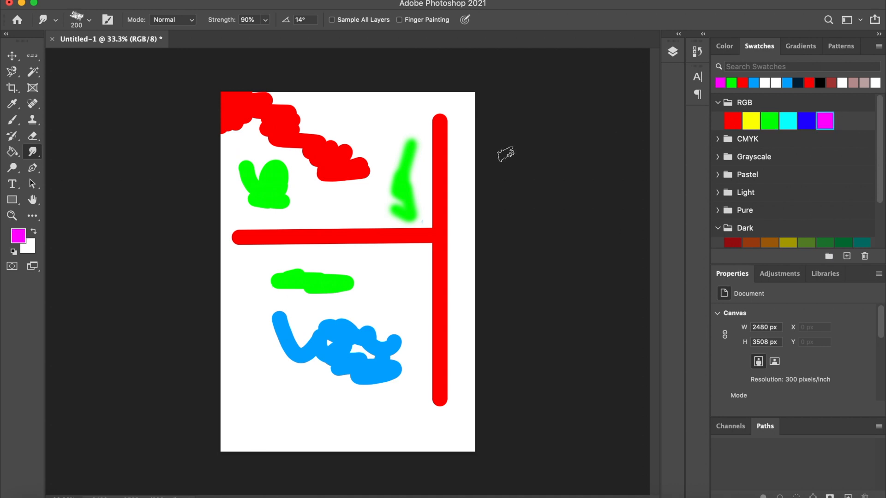
mouse_move(386, 123)
left_mouse_down()
mouse_move(390, 168)
mouse_move(383, 138)
mouse_move(387, 164)
mouse_move(349, 116)
mouse_move(345, 134)
mouse_move(341, 125)
mouse_move(313, 131)
left_mouse_up()
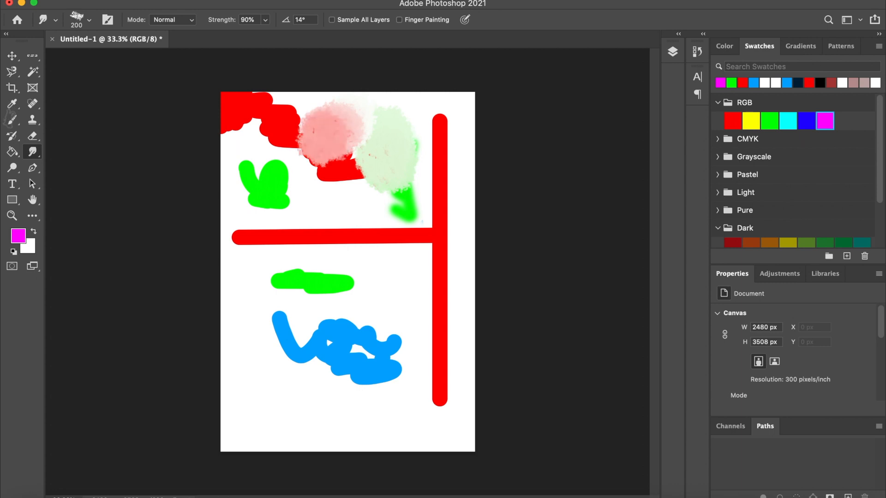
left_click(11, 121)
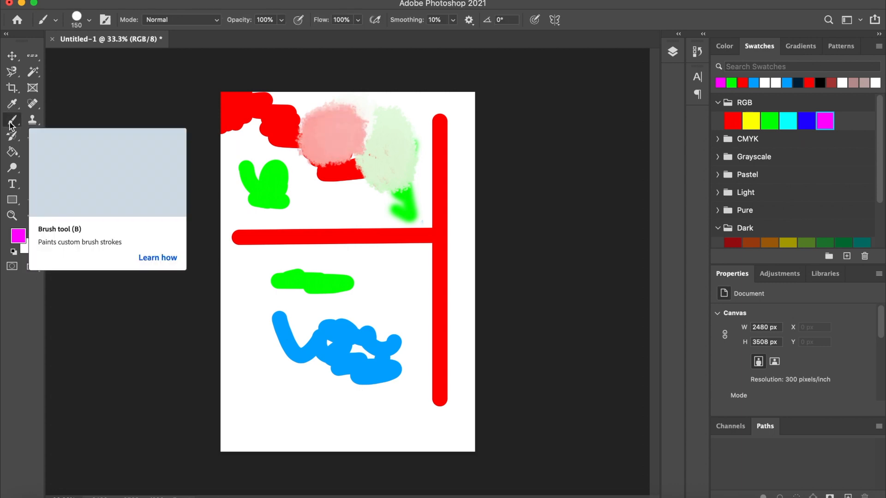
mouse_move(386, 278)
left_mouse_down()
mouse_move(392, 305)
mouse_move(385, 287)
left_mouse_up()
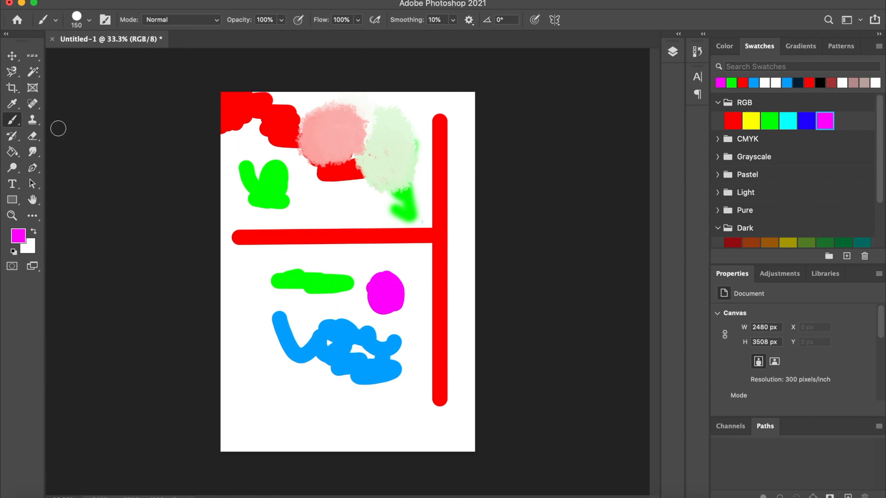
Smudge the upper-left green scribble, the short green stroke and the start of the blue scribble with the wet blender
left_click(33, 151)
mouse_move(293, 184)
left_mouse_down()
mouse_move(282, 176)
mouse_move(265, 194)
mouse_move(282, 217)
mouse_move(256, 184)
mouse_move(240, 199)
mouse_move(231, 184)
left_mouse_up()
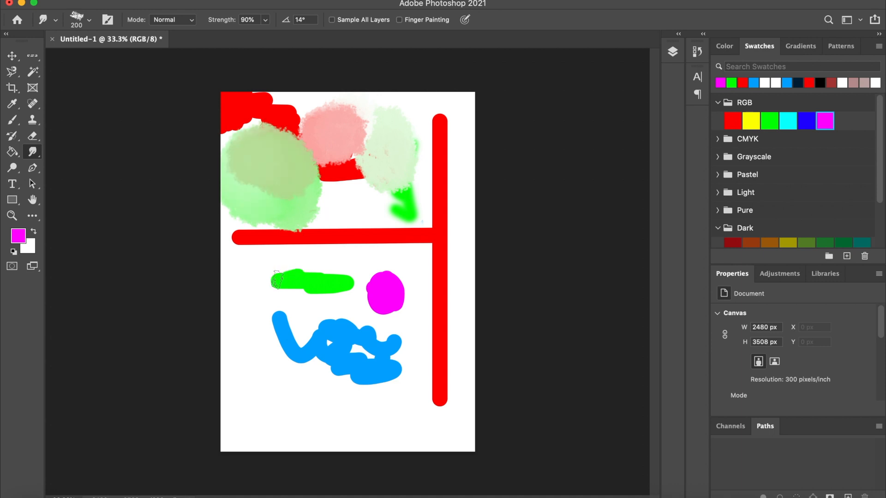
left_click_drag(278, 280, 283, 278)
mouse_move(340, 266)
left_mouse_down()
mouse_move(354, 296)
mouse_move(345, 288)
mouse_move(319, 314)
left_mouse_up()
mouse_move(251, 345)
left_mouse_down()
mouse_move(290, 342)
mouse_move(284, 335)
left_mouse_up()
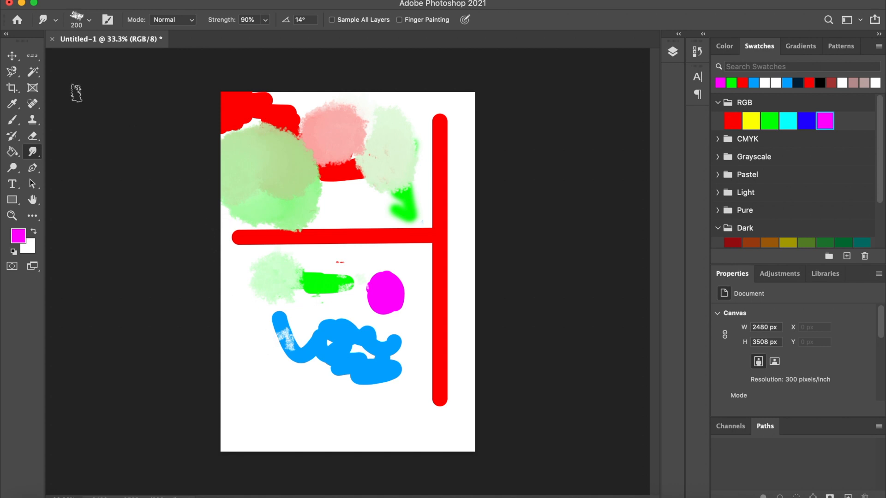
Paint a magenta dot at 100% opacity below the blue scribble and another at 50% opacity just above it
left_click(13, 122)
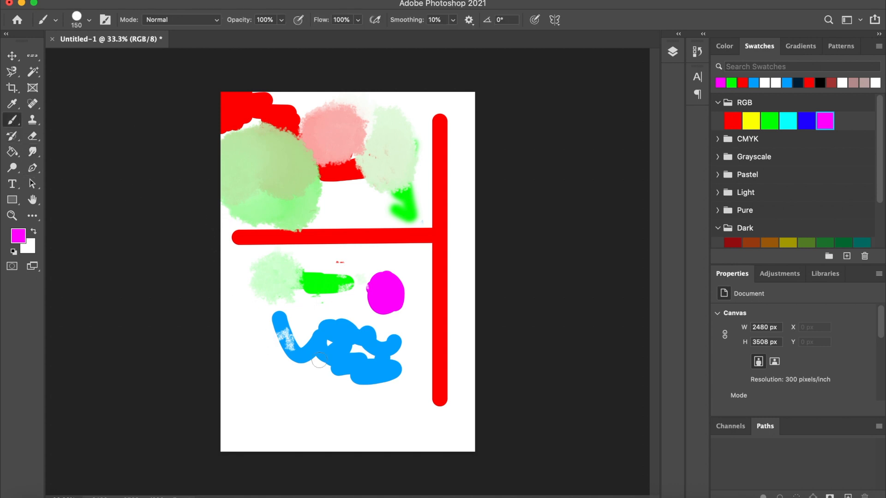
left_click(272, 401)
left_click(283, 20)
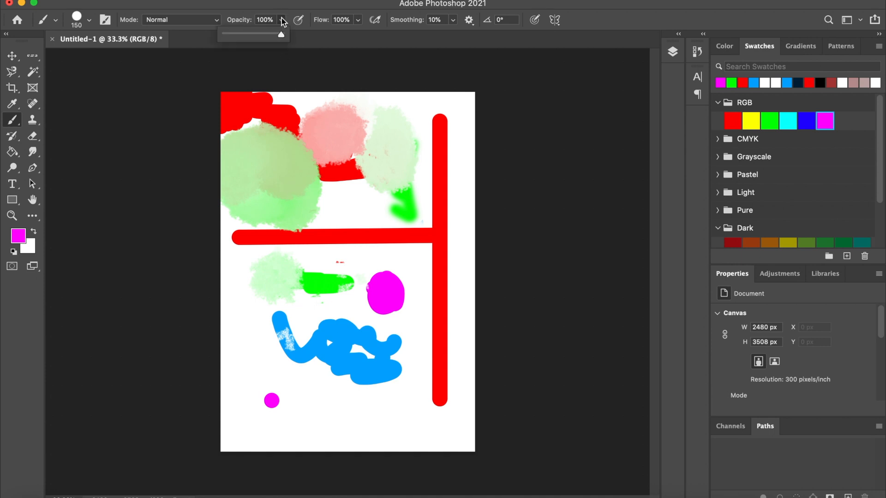
left_click(252, 34)
left_click(271, 377)
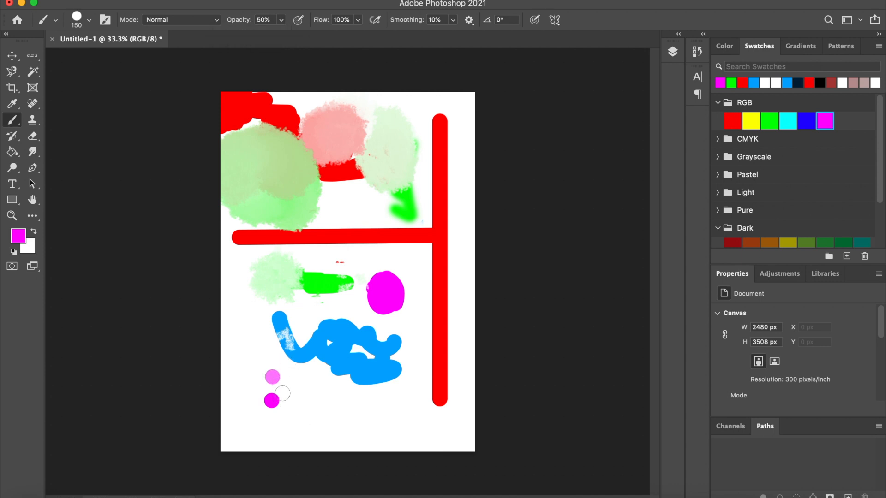
Paint a magenta dot at 25% brush opacity above the 50% dot
left_click(282, 21)
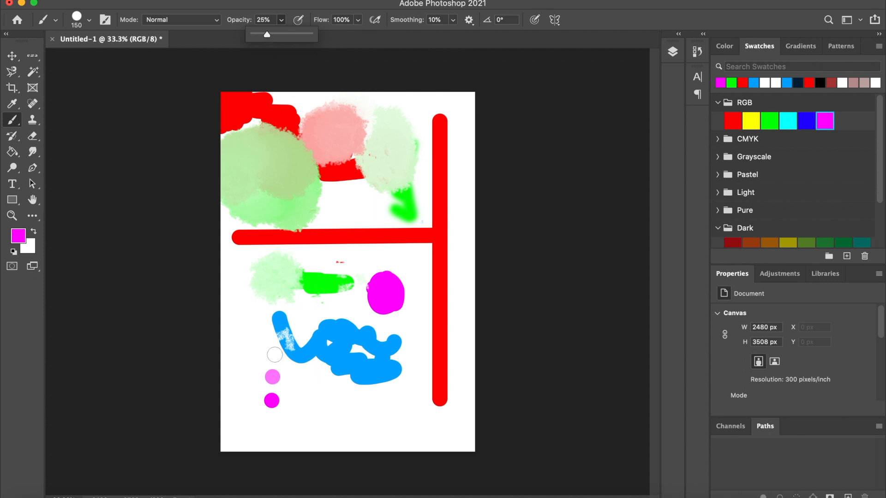
left_click(274, 354)
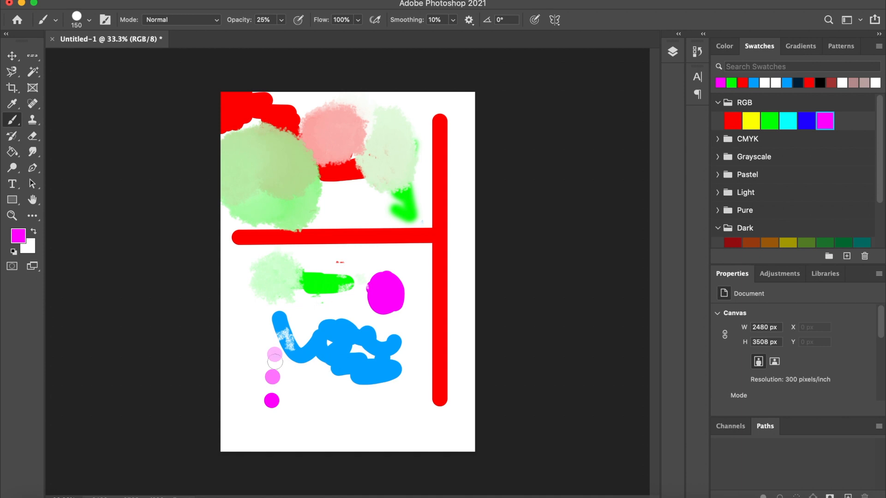
Choose the textured 60 px brush tip in Brush Settings and paint a small zigzag above the round magenta spot
left_click(106, 19)
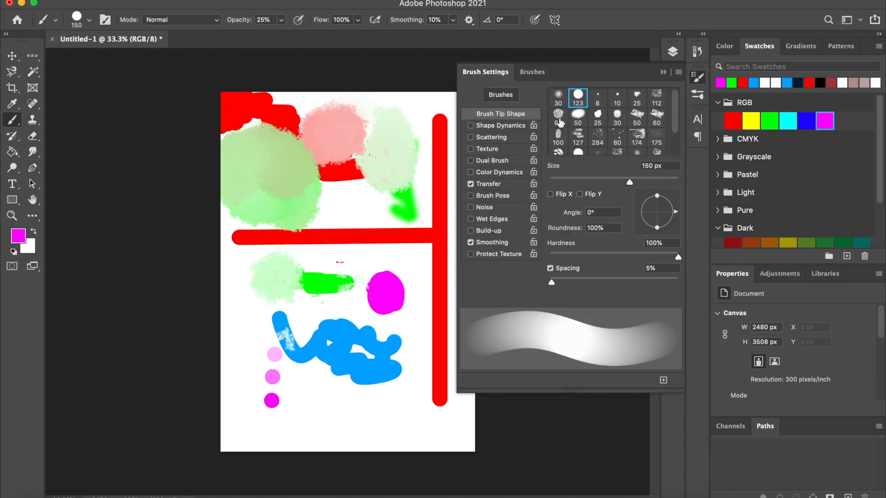
left_click(559, 122)
left_click_drag(678, 123, 677, 142)
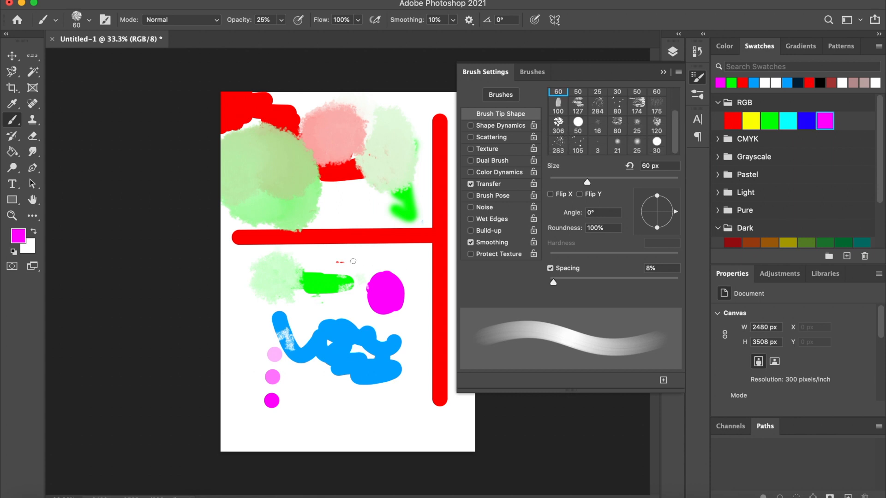
left_click_drag(386, 271, 392, 262)
Switch to the 174 px bristle tip and paint pale magenta strokes above the horizontal red line and over the short green stroke
left_click(637, 104)
left_click_drag(361, 216, 332, 216)
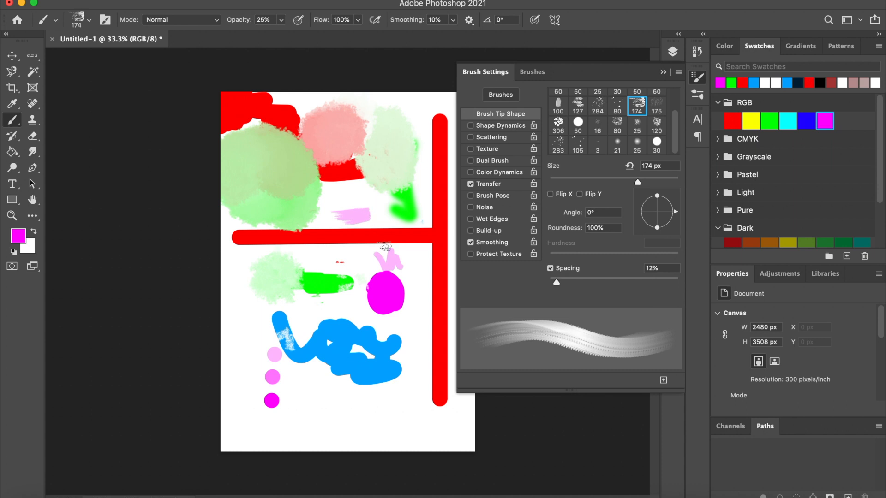
left_click_drag(319, 259, 357, 253)
mouse_move(285, 267)
left_mouse_down()
mouse_move(326, 265)
mouse_move(300, 270)
mouse_move(303, 256)
mouse_move(311, 267)
left_mouse_up()
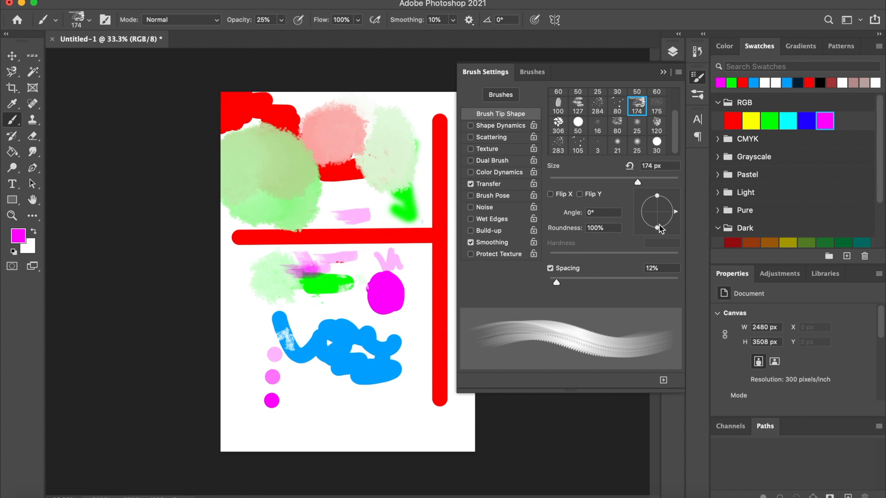
Set the brush tip to a -67° angle and 45% roundness and paint strokes beside, over and below the blue scribble
mouse_move(658, 231)
left_mouse_down()
mouse_move(656, 196)
mouse_move(668, 225)
mouse_move(649, 223)
mouse_move(657, 228)
mouse_move(664, 218)
left_mouse_up()
mouse_move(401, 341)
left_mouse_down()
mouse_move(411, 365)
mouse_move(404, 341)
mouse_move(416, 362)
mouse_move(416, 354)
mouse_move(410, 363)
mouse_move(406, 351)
mouse_move(421, 362)
mouse_move(426, 356)
mouse_move(416, 365)
mouse_move(398, 355)
mouse_move(410, 356)
mouse_move(409, 370)
mouse_move(427, 365)
left_mouse_up()
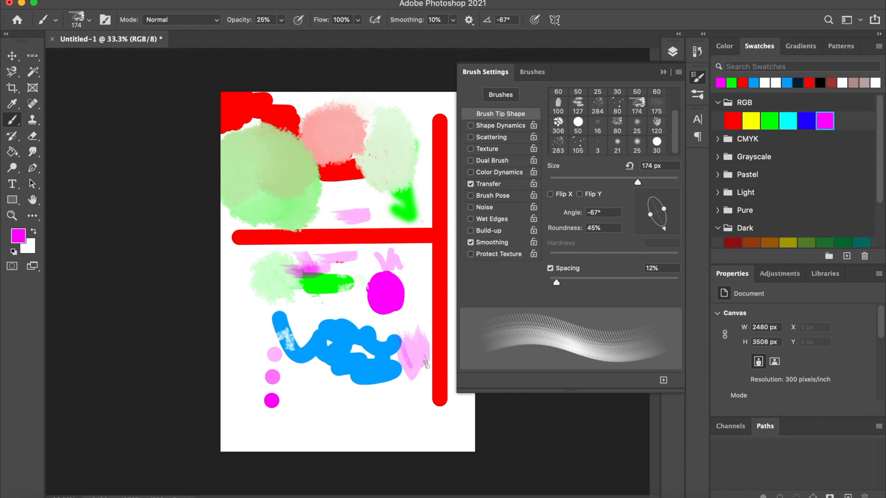
mouse_move(333, 331)
left_mouse_down()
mouse_move(392, 330)
mouse_move(321, 366)
mouse_move(299, 392)
mouse_move(359, 405)
mouse_move(309, 411)
mouse_move(362, 430)
left_mouse_up()
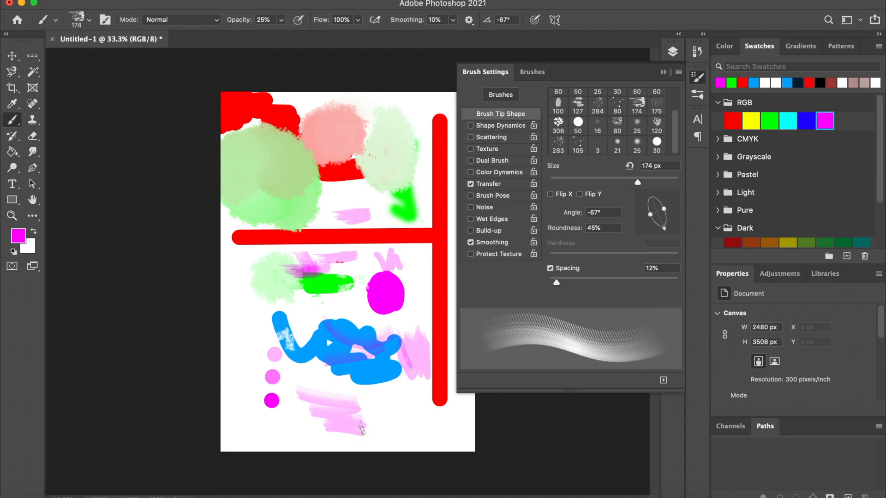
left_click(664, 74)
Select the entire canvas with the Rectangular Marquee tool
left_click(31, 59)
right_click(30, 60)
left_click(78, 54)
left_click_drag(220, 90, 501, 469)
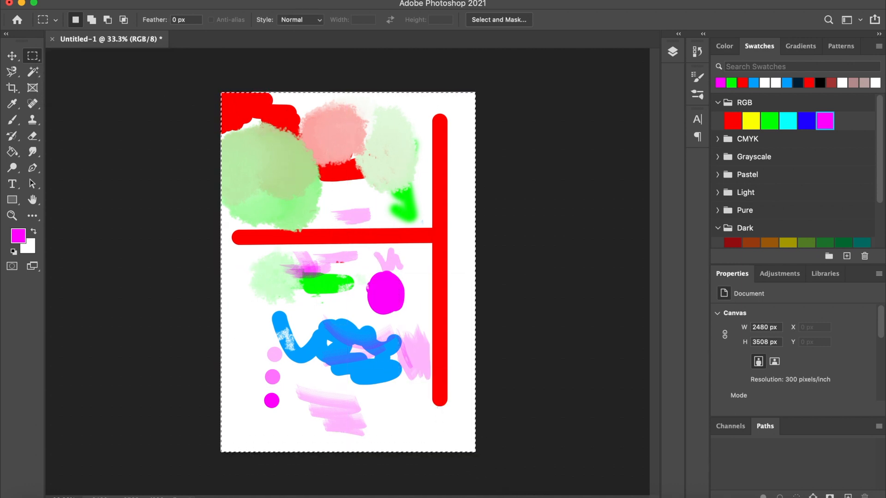
Fill the selection with White in Normal mode at 100% opacity, and deselect it
key("shift+BackSpace")
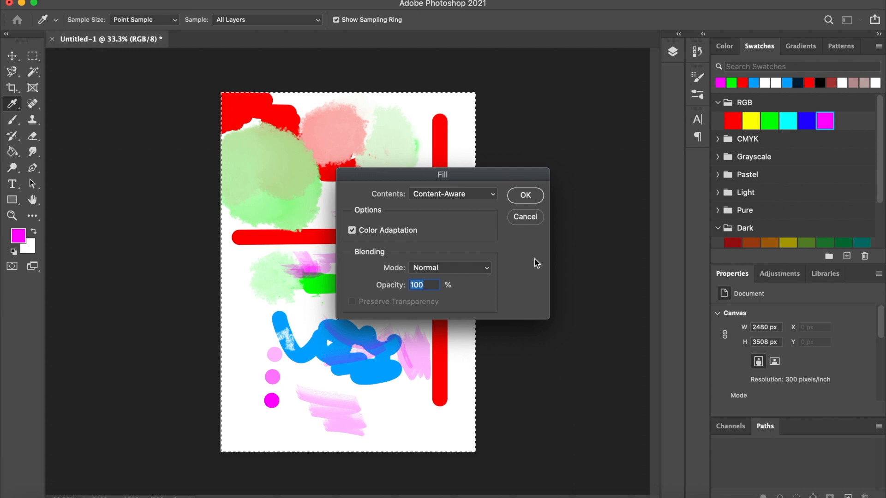
left_click(522, 222)
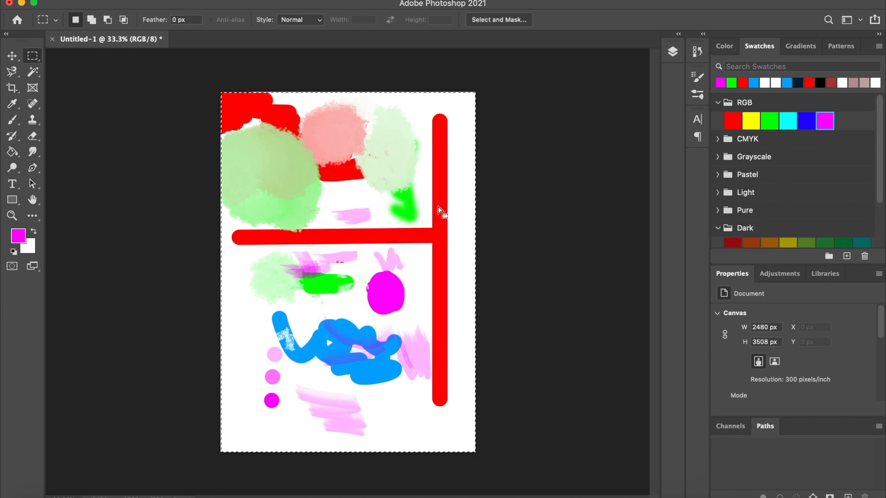
key("shift+BackSpace")
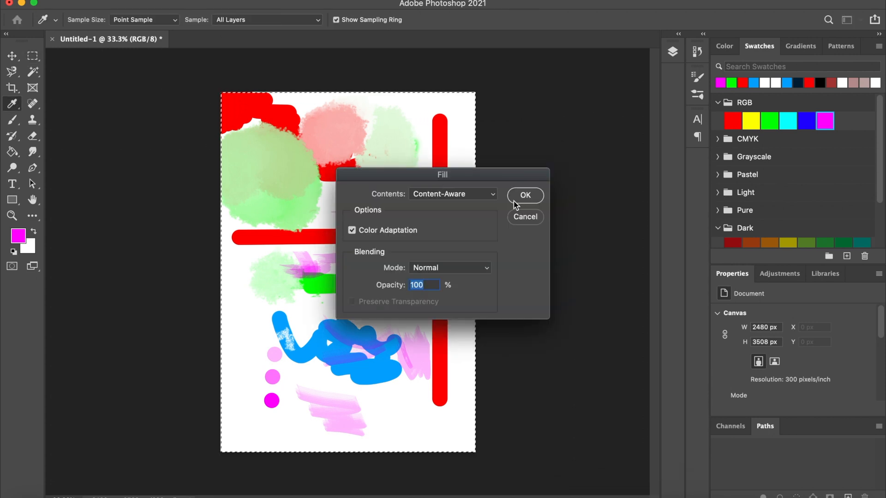
left_click(492, 194)
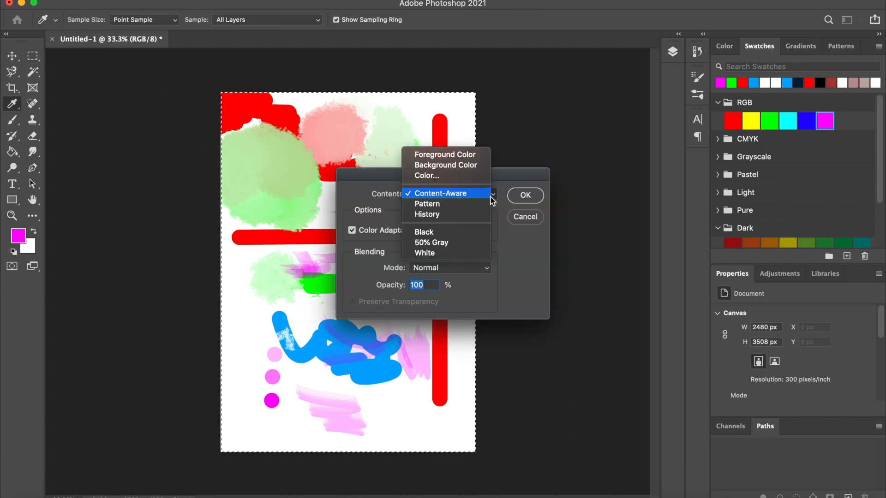
left_click(470, 253)
left_click(526, 196)
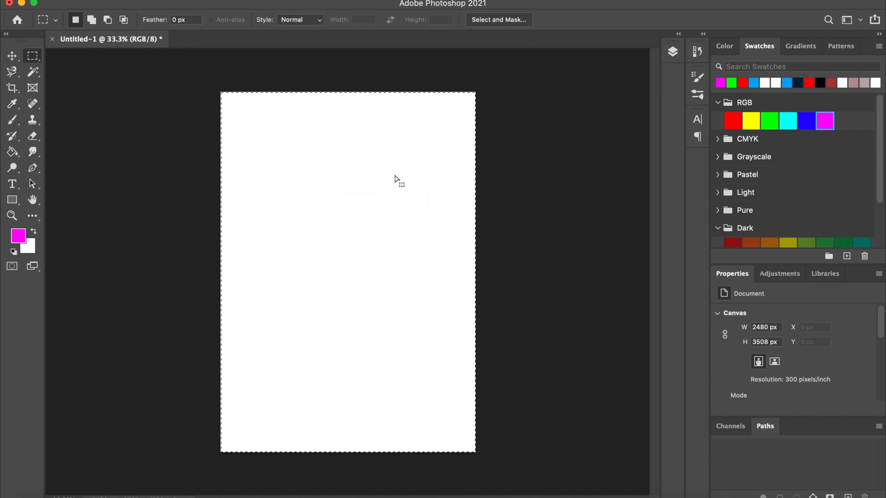
left_click(382, 172)
Paint a magenta flower with four petals in the upper middle of the canvas using the Brush tool, darkening the left petal
left_click(12, 120)
mouse_move(347, 162)
left_mouse_down()
mouse_move(343, 201)
mouse_move(345, 209)
mouse_move(357, 176)
mouse_move(354, 192)
mouse_move(346, 187)
mouse_move(354, 188)
mouse_move(355, 222)
mouse_move(385, 199)
mouse_move(372, 211)
mouse_move(396, 211)
mouse_move(379, 196)
mouse_move(397, 216)
left_mouse_up()
mouse_move(363, 211)
left_mouse_down()
mouse_move(393, 217)
mouse_move(356, 218)
mouse_move(383, 207)
mouse_move(306, 213)
mouse_move(344, 213)
mouse_move(310, 223)
mouse_move(350, 215)
mouse_move(341, 223)
mouse_move(350, 262)
mouse_move(357, 226)
mouse_move(348, 222)
mouse_move(358, 244)
left_mouse_up()
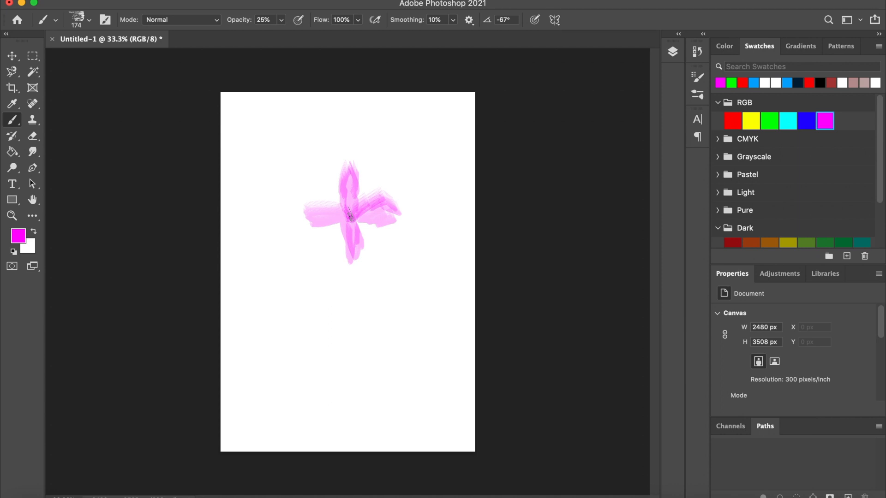
mouse_move(316, 220)
left_mouse_down()
mouse_move(344, 218)
mouse_move(318, 211)
mouse_move(337, 203)
mouse_move(332, 208)
left_mouse_up()
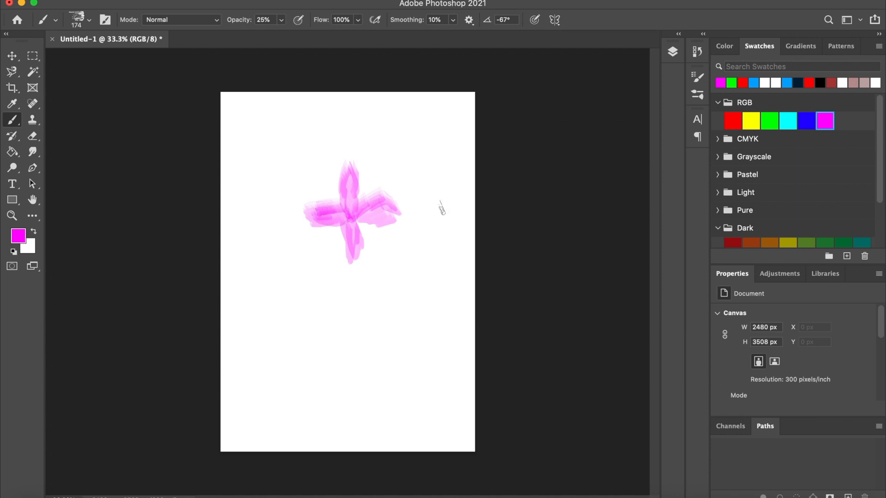
Paint a curved RGB green stem below the flower, layering strokes to deepen it, and add a leaf on each side
left_click(778, 121)
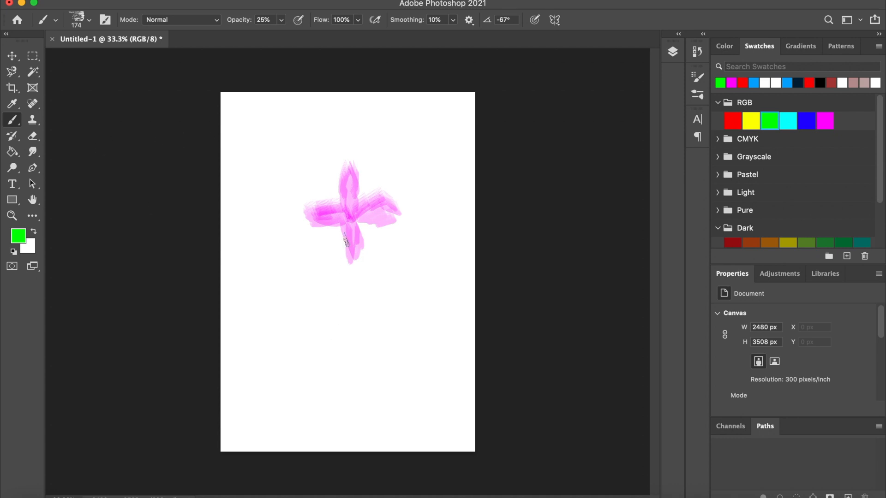
mouse_move(344, 235)
left_mouse_down()
mouse_move(364, 350)
mouse_move(363, 407)
left_mouse_up()
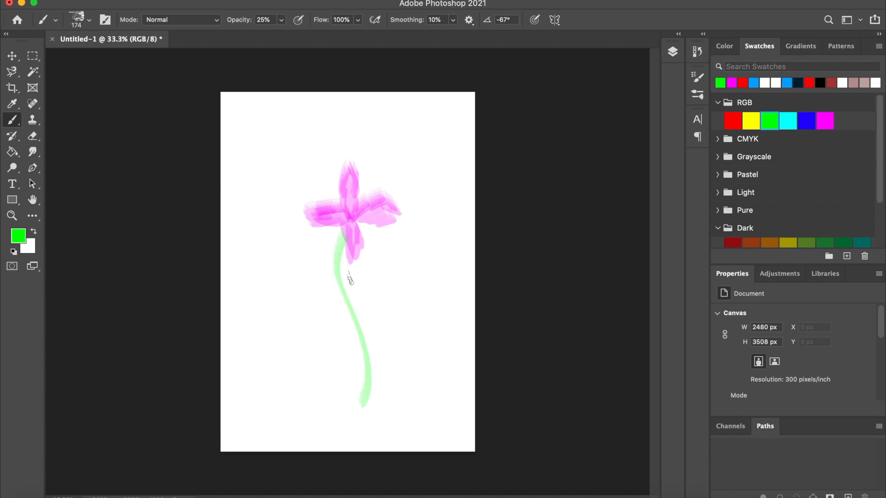
mouse_move(342, 251)
left_mouse_down()
mouse_move(338, 284)
mouse_move(363, 398)
left_mouse_up()
left_click_drag(342, 256, 366, 378)
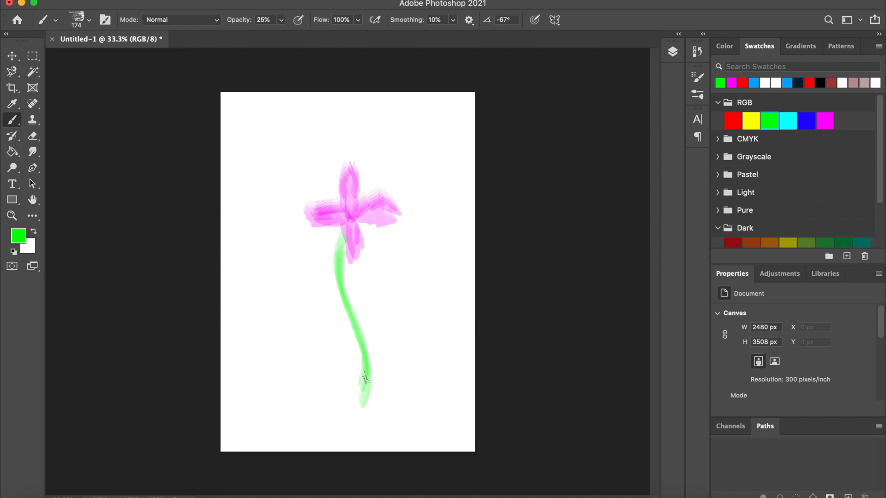
mouse_move(365, 333)
left_mouse_down()
mouse_move(385, 287)
mouse_move(369, 341)
mouse_move(379, 305)
mouse_move(367, 336)
mouse_move(337, 303)
mouse_move(353, 336)
mouse_move(342, 313)
left_mouse_up()
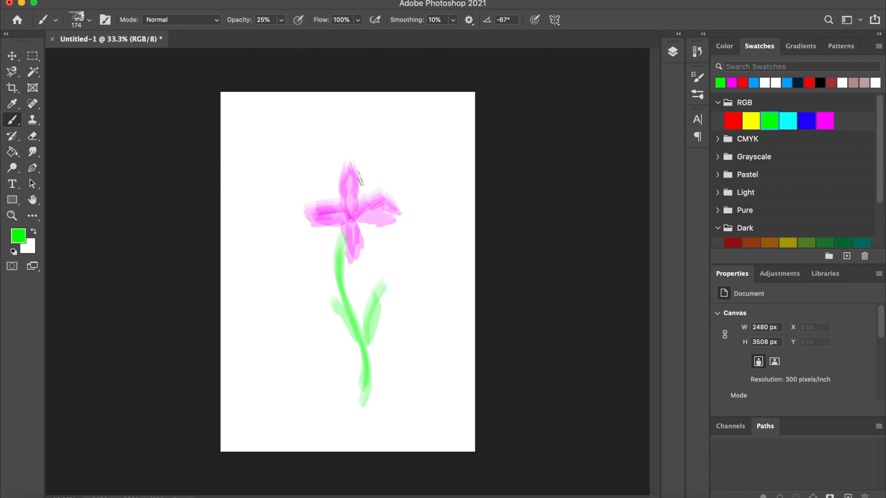
Paint grass blades near the canvas's lower-left corner in RGB green and a dark green swatch
left_click_drag(241, 415, 233, 357)
mouse_move(254, 394)
left_mouse_down()
mouse_move(238, 340)
mouse_move(263, 363)
left_mouse_up()
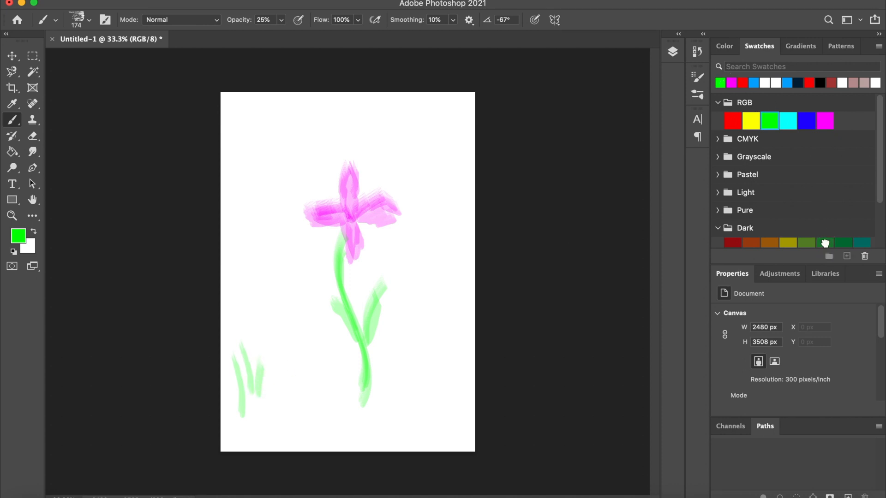
left_click(825, 242)
mouse_move(280, 409)
left_mouse_down()
mouse_move(289, 364)
mouse_move(274, 393)
mouse_move(257, 379)
left_mouse_up()
left_click_drag(252, 408, 239, 384)
left_click_drag(249, 409, 245, 376)
mouse_move(281, 412)
left_mouse_down()
mouse_move(287, 390)
mouse_move(303, 391)
mouse_move(311, 405)
mouse_move(300, 367)
left_mouse_up()
Extend the grass across the canvas's lower edge with strokes in a dark olive green swatch and RGB green
left_click(807, 242)
mouse_move(307, 405)
left_mouse_down()
mouse_move(300, 371)
mouse_move(284, 368)
left_mouse_up()
left_click_drag(282, 416, 275, 388)
left_click_drag(257, 410, 247, 383)
mouse_move(328, 400)
left_mouse_down()
mouse_move(322, 372)
mouse_move(339, 401)
mouse_move(347, 382)
mouse_move(353, 391)
mouse_move(338, 402)
mouse_move(316, 390)
mouse_move(400, 405)
mouse_move(459, 384)
mouse_move(481, 406)
left_mouse_up()
left_click(769, 120)
mouse_move(252, 386)
left_mouse_down()
mouse_move(251, 422)
mouse_move(235, 397)
mouse_move(226, 410)
left_mouse_up()
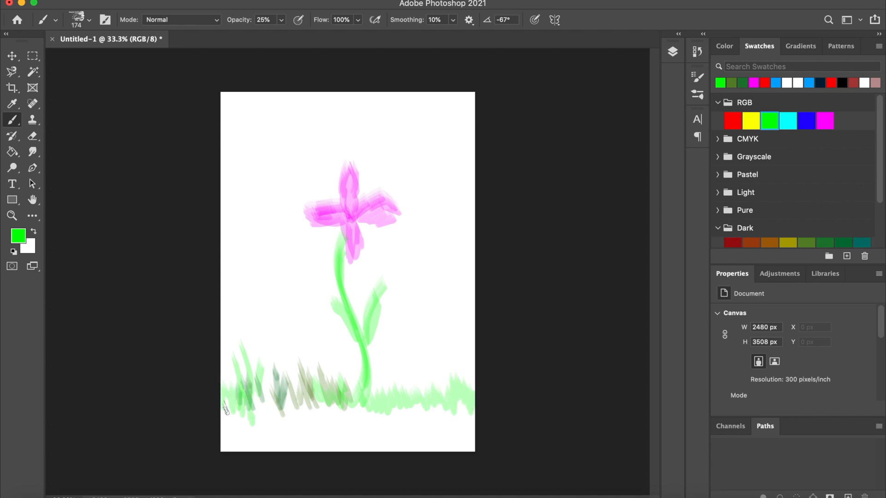
Erase the tips of the tall grass blades and trim both leaves with the 200 px Eraser
left_click(31, 136)
mouse_move(246, 335)
left_mouse_down()
mouse_move(245, 352)
mouse_move(231, 351)
mouse_move(239, 340)
left_mouse_up()
mouse_move(393, 275)
left_mouse_down()
mouse_move(377, 346)
mouse_move(392, 291)
left_mouse_up()
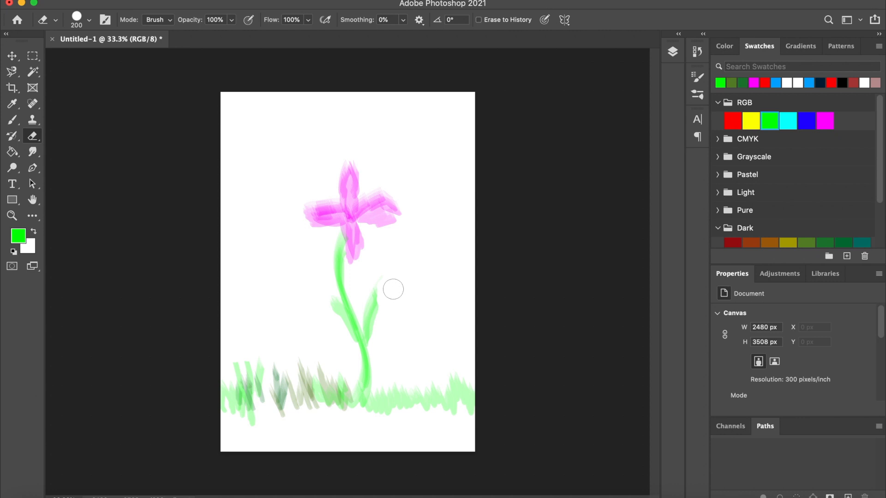
mouse_move(322, 295)
left_mouse_down()
mouse_move(325, 337)
mouse_move(317, 333)
left_mouse_up()
Paint four red petals between the flower's magenta petals with the Brush tool
left_click(13, 122)
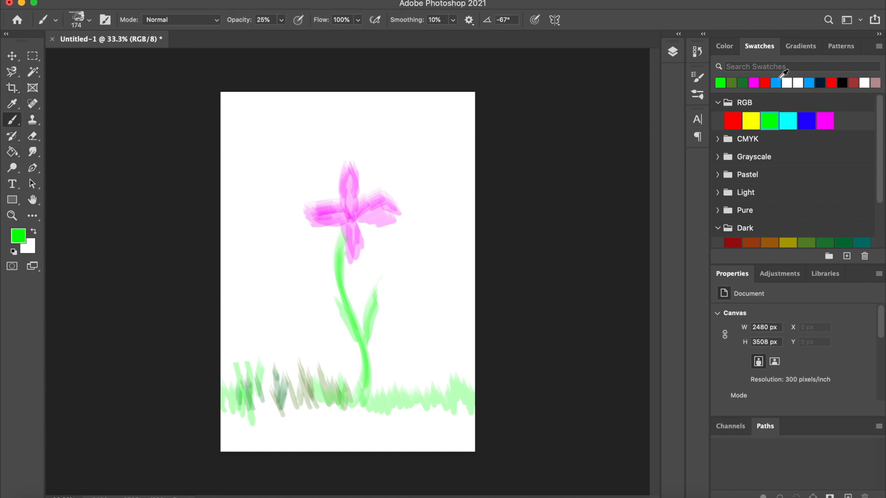
left_click(754, 83)
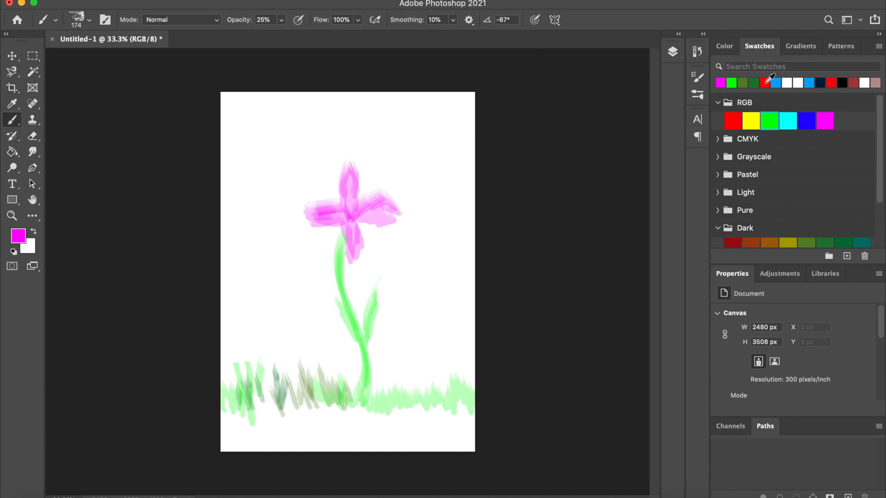
left_click(765, 83)
mouse_move(361, 193)
left_mouse_down()
mouse_move(374, 179)
mouse_move(344, 203)
mouse_move(327, 245)
mouse_move(342, 221)
mouse_move(373, 256)
mouse_move(350, 198)
mouse_move(365, 236)
left_mouse_up()
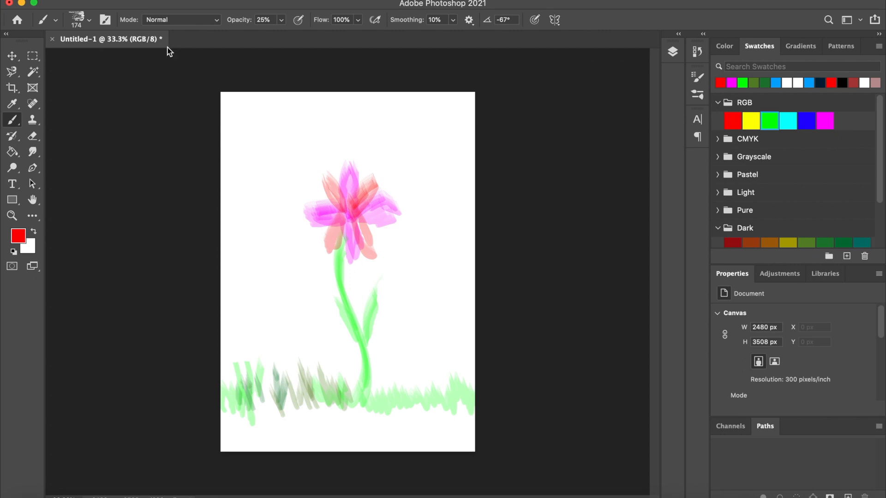
left_click(92, 18)
left_click(92, 19)
left_click(93, 18)
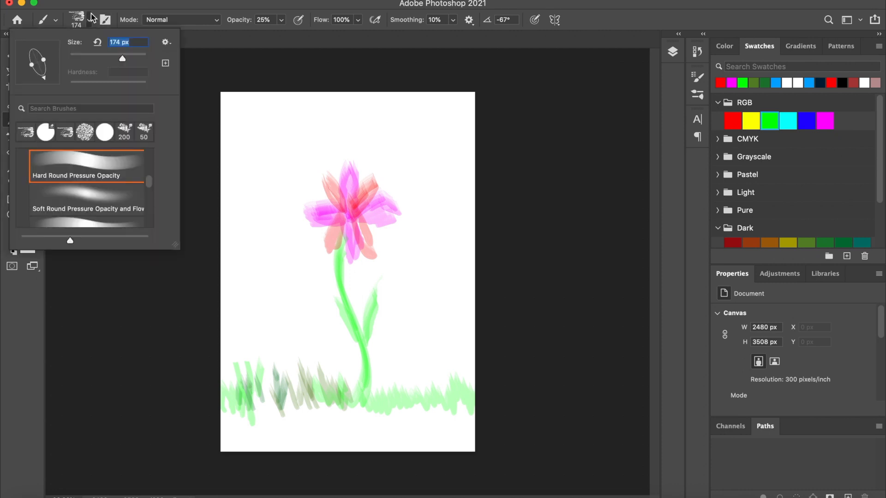
left_click(92, 19)
left_click(55, 20)
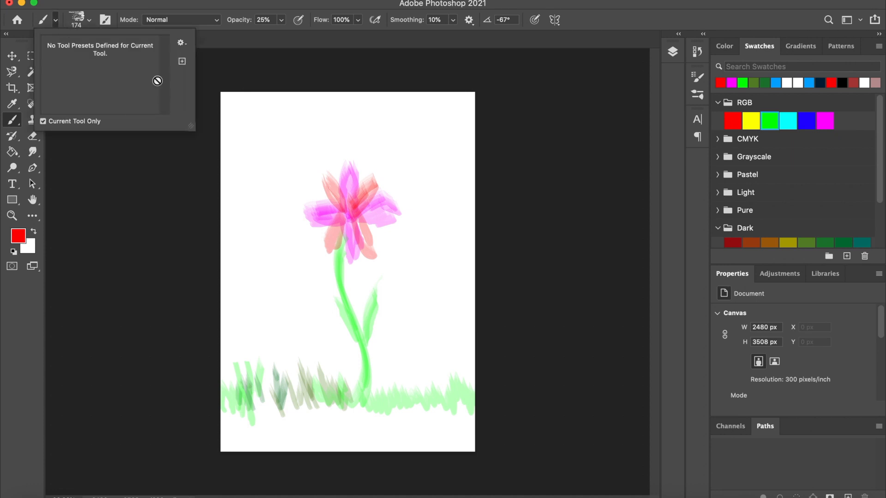
left_click(56, 21)
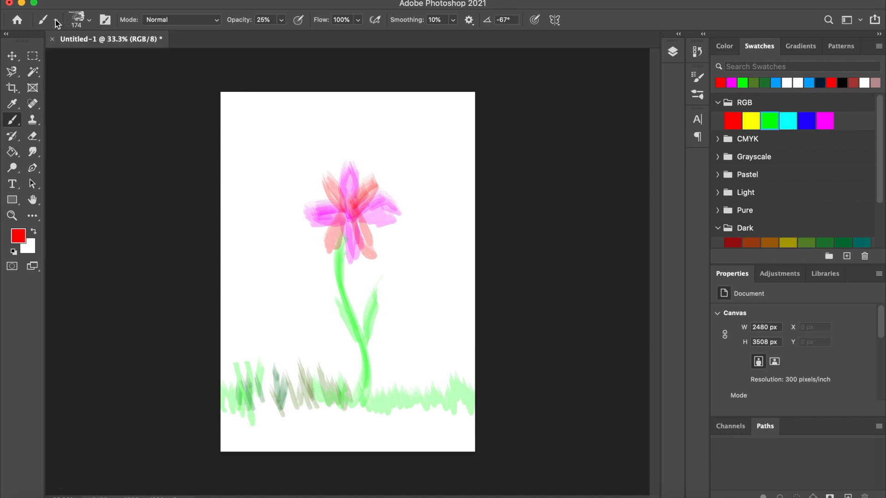